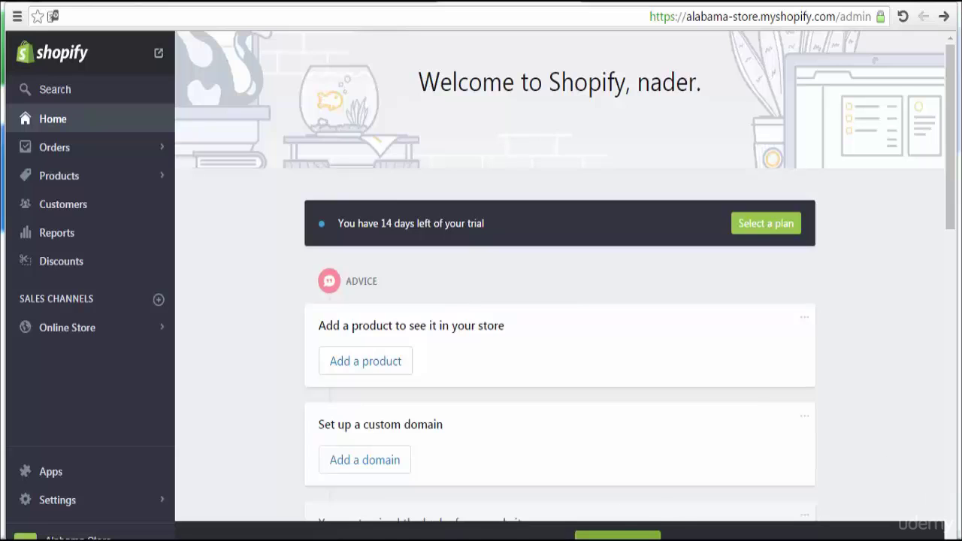
# - Go to Online Store > Themes to view the current Launchpad-Star theme
pyautogui.click(96, 332)
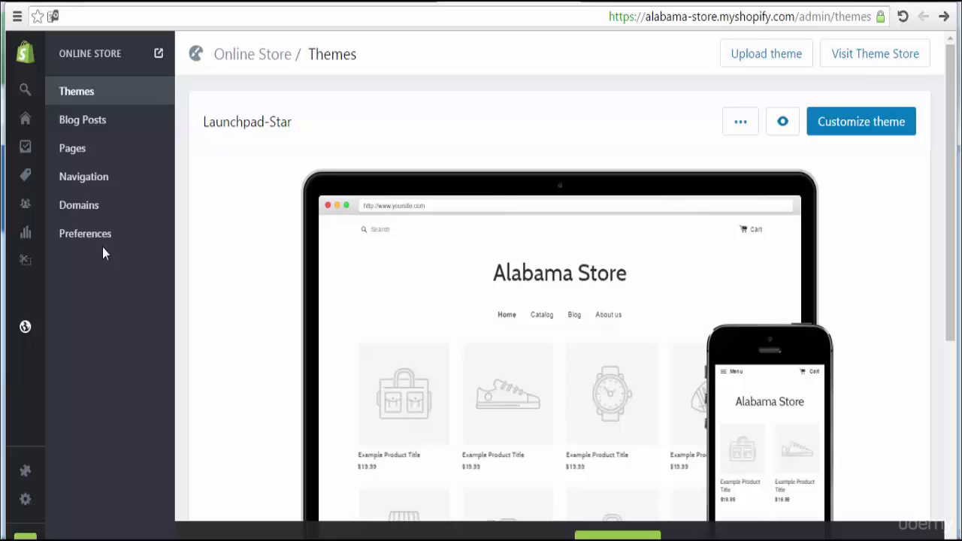
pyautogui.click(100, 92)
pyautogui.moveTo(451, 286)
# - Launch Customize for Launchpad-Star and scroll through its settings sections, Presets to Collection page
pyautogui.click(881, 131)
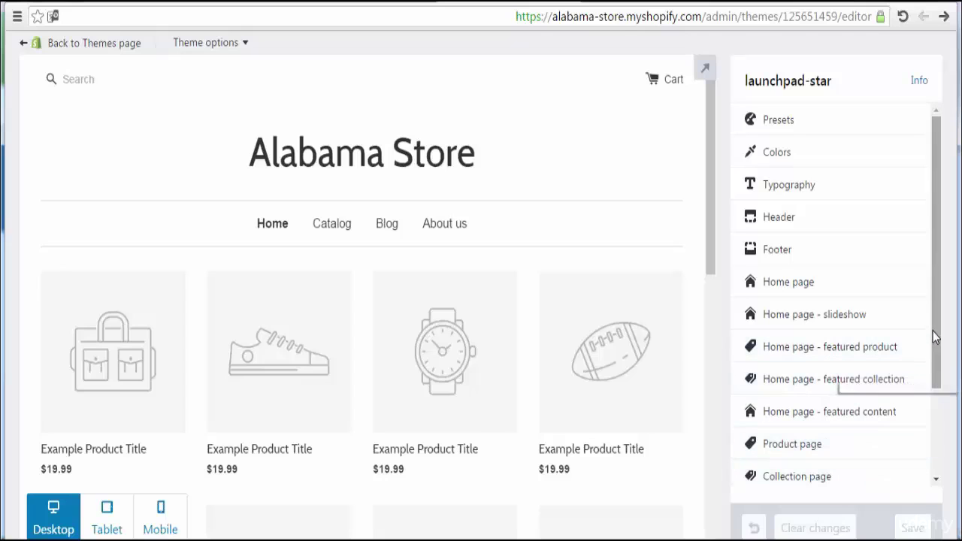
pyautogui.moveTo(934, 333); pyautogui.dragTo(932, 430)
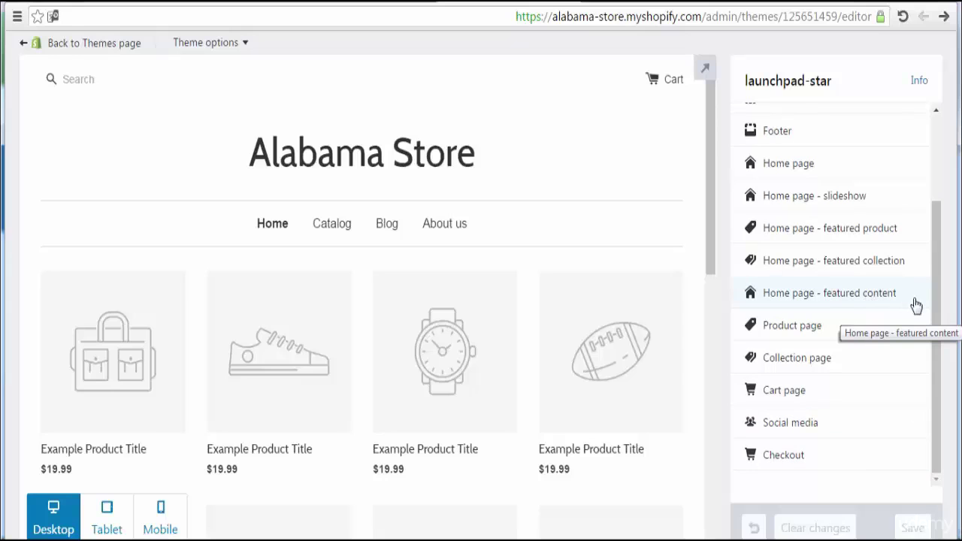
pyautogui.moveTo(934, 315); pyautogui.dragTo(944, 204)
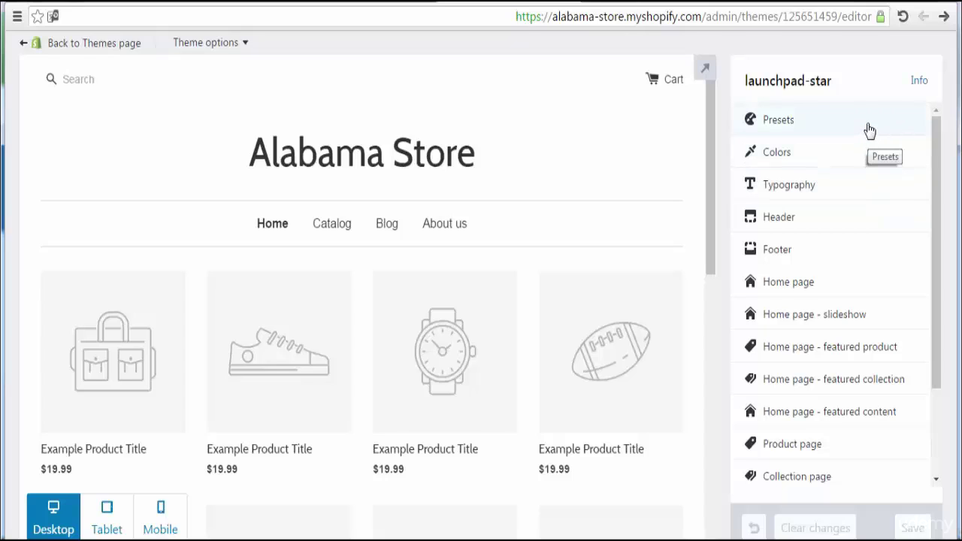
# - Apply the Red and black preset from the Presets section
pyautogui.click(859, 129)
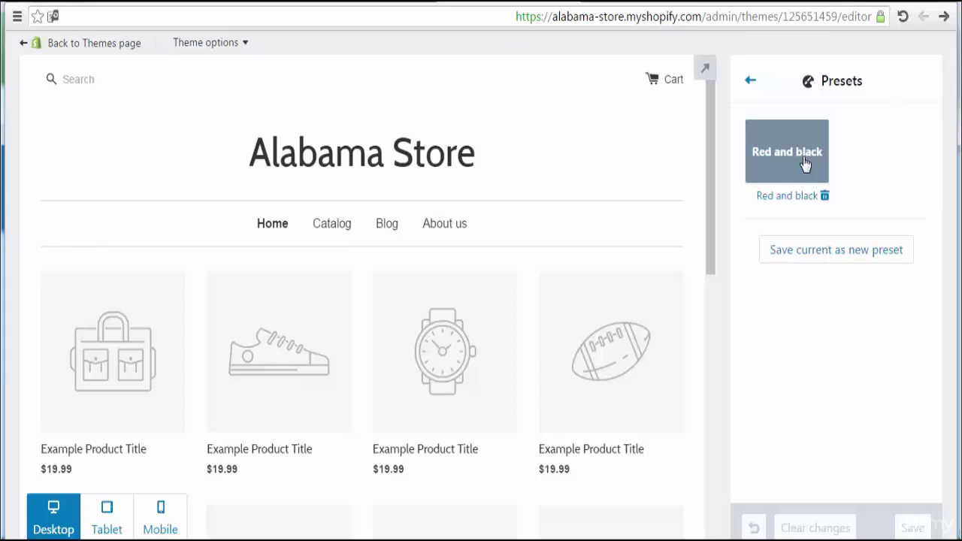
pyautogui.click(805, 164)
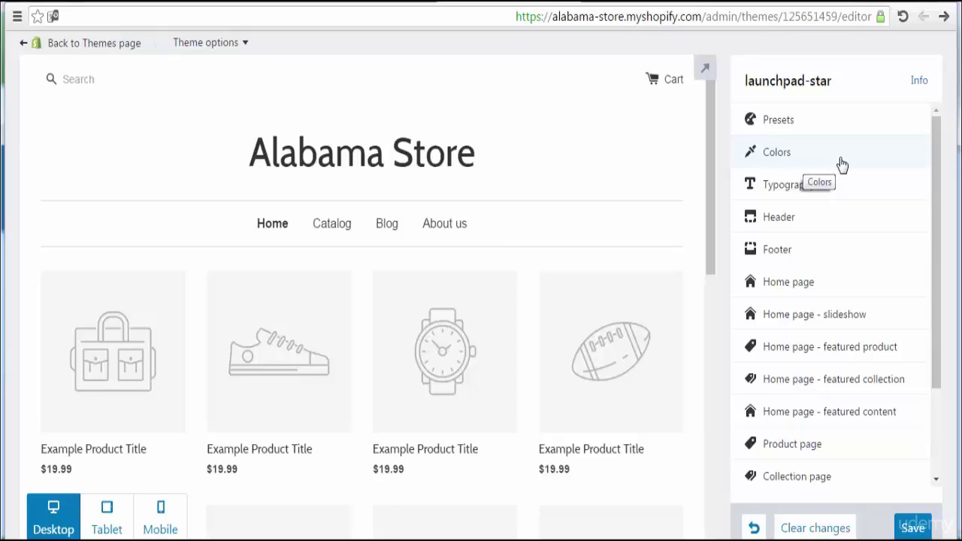
# - Open the Colors settings and scroll the Alabama Store preview to check the red buttons and links
pyautogui.click(841, 165)
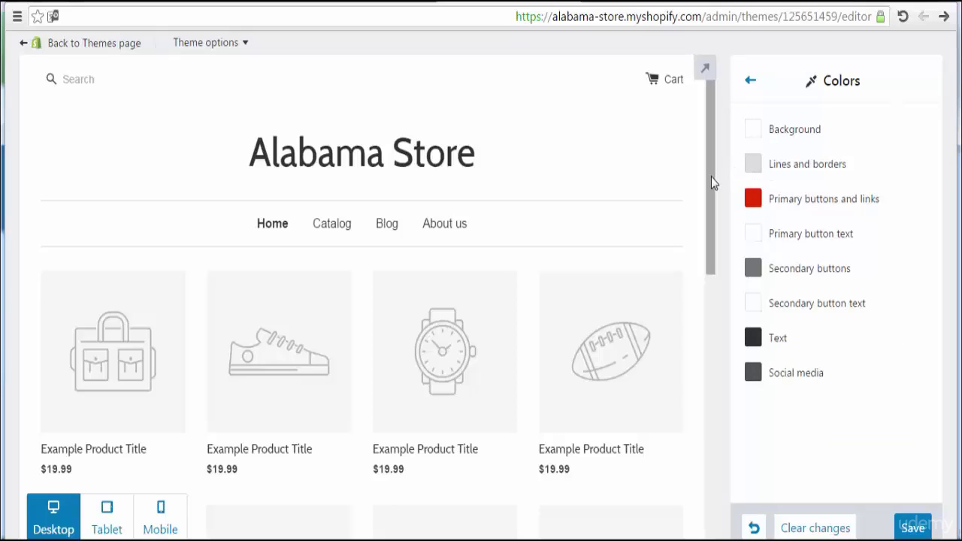
pyautogui.moveTo(711, 177); pyautogui.dragTo(735, 160)
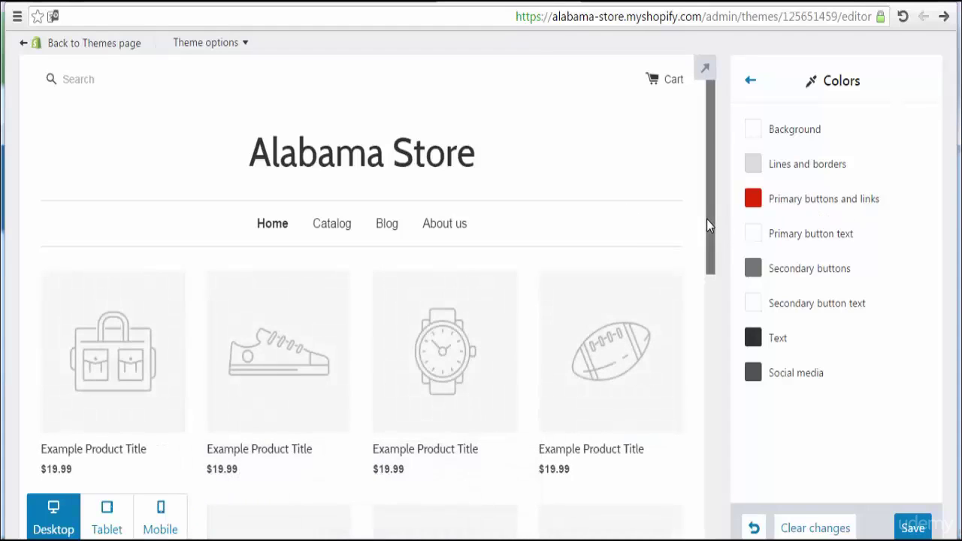
pyautogui.moveTo(708, 218); pyautogui.dragTo(710, 432)
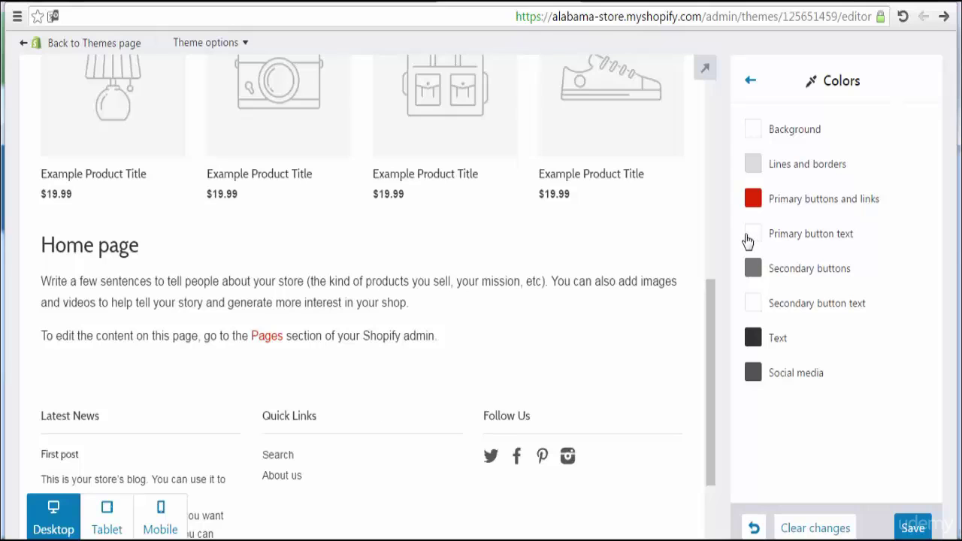
pyautogui.moveTo(712, 342); pyautogui.dragTo(727, 135)
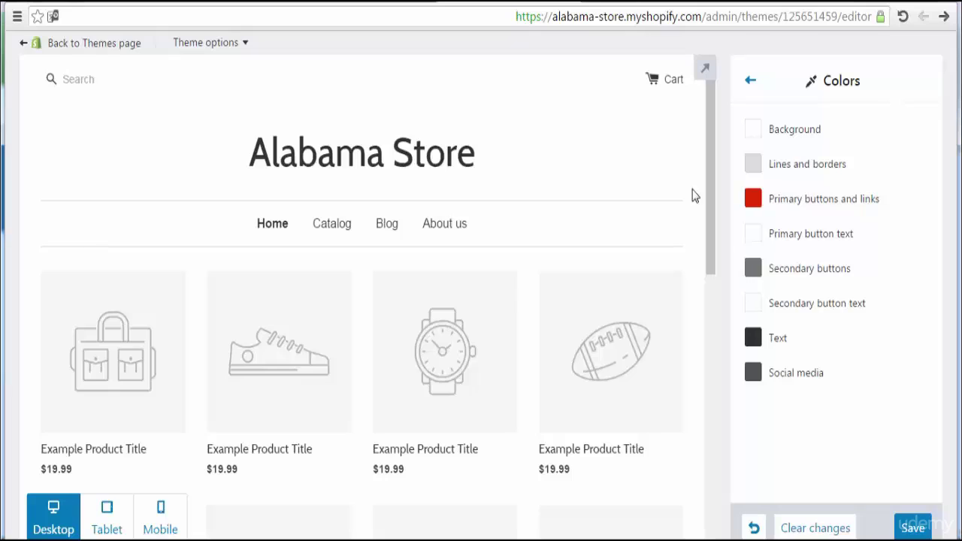
# - Try progressively lighter pink shades for the Background colour
pyautogui.click(754, 130)
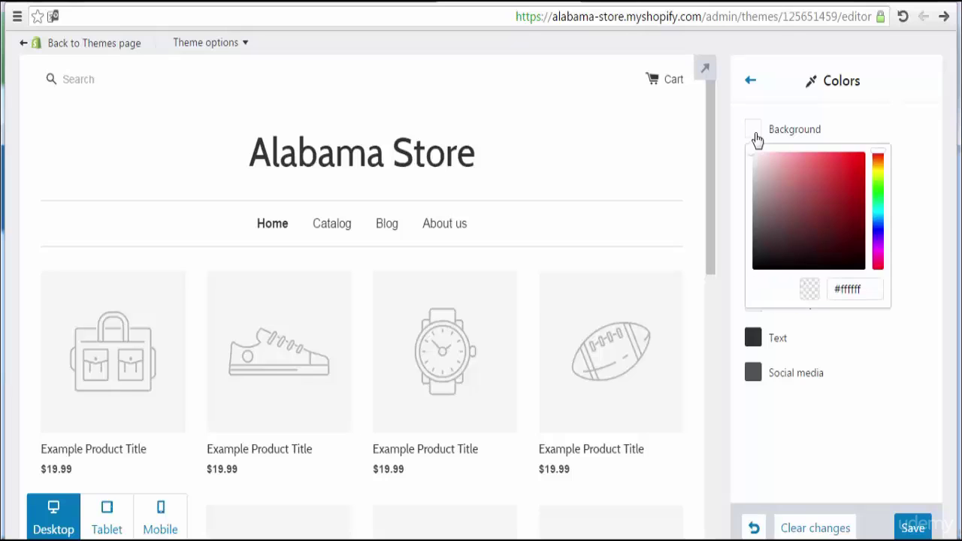
pyautogui.click(815, 158)
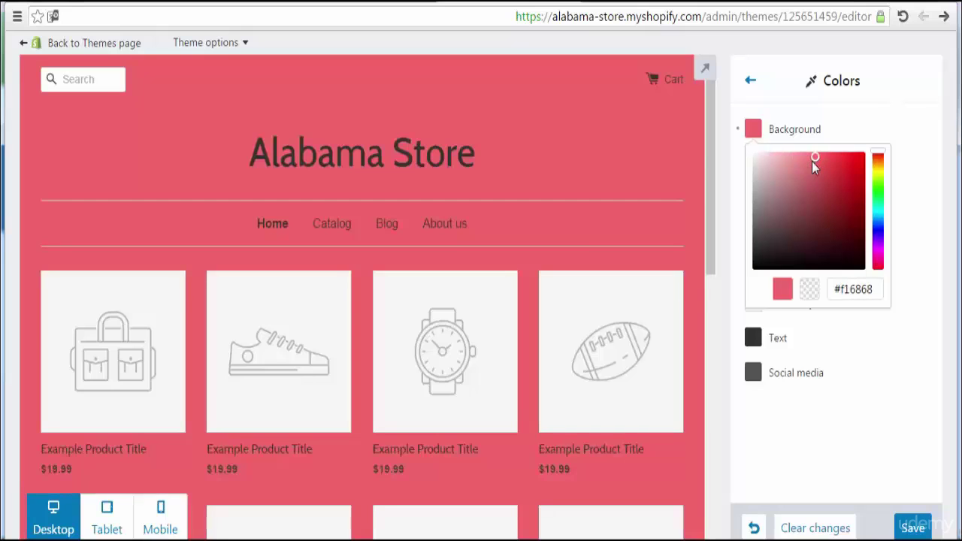
pyautogui.click(811, 160)
pyautogui.click(807, 161)
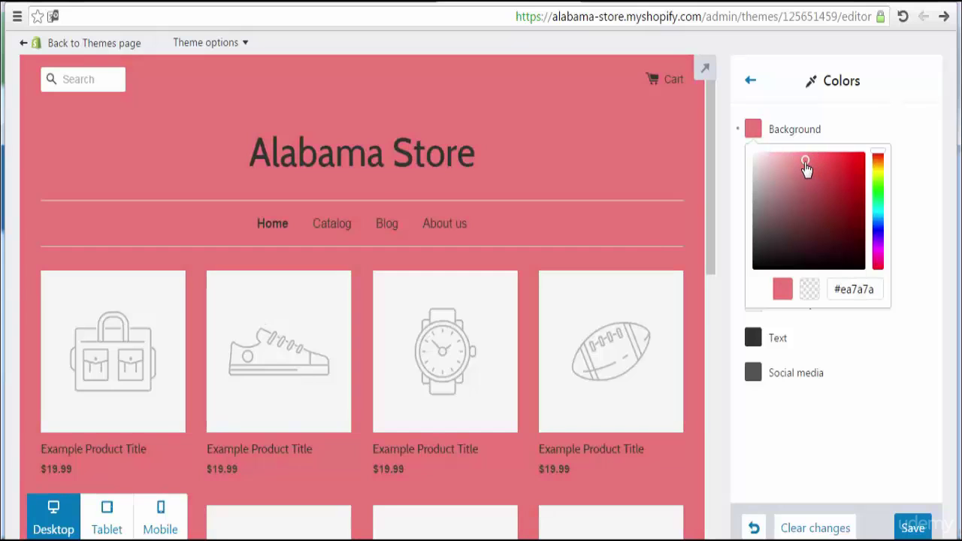
pyautogui.click(801, 160)
pyautogui.click(849, 122)
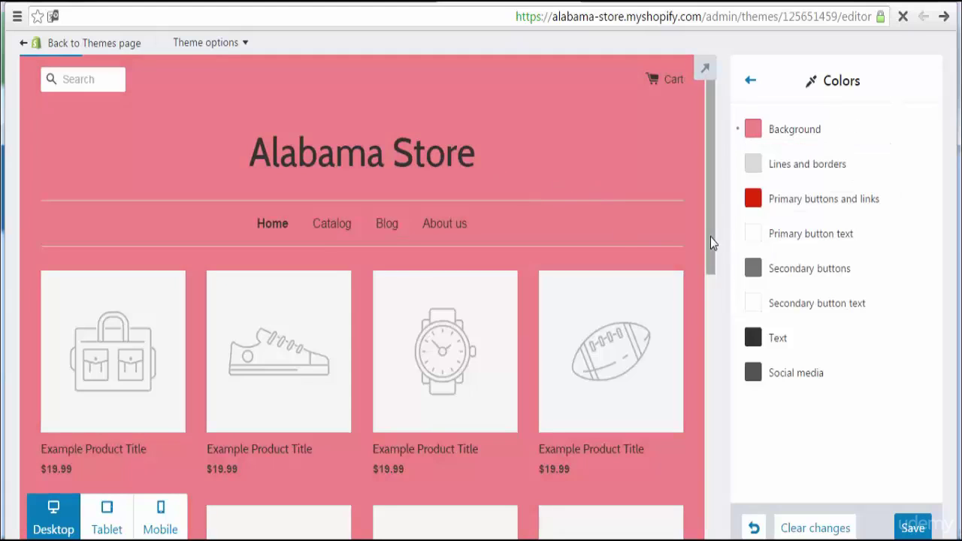
pyautogui.moveTo(709, 171); pyautogui.dragTo(707, 331)
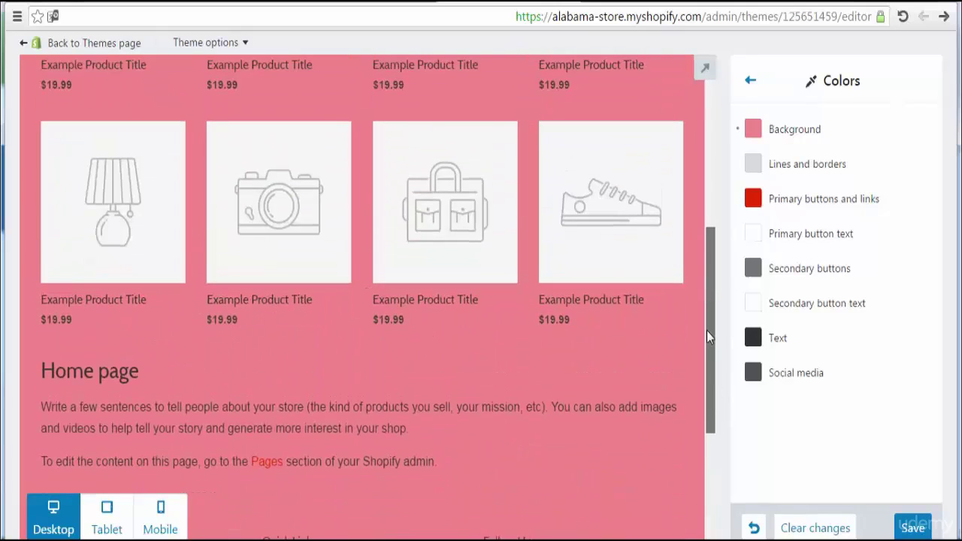
# - Shift the background hue to light lavender #c1c4fd and save the theme
pyautogui.click(754, 130)
pyautogui.click(792, 162)
pyautogui.moveTo(791, 163); pyautogui.dragTo(782, 161)
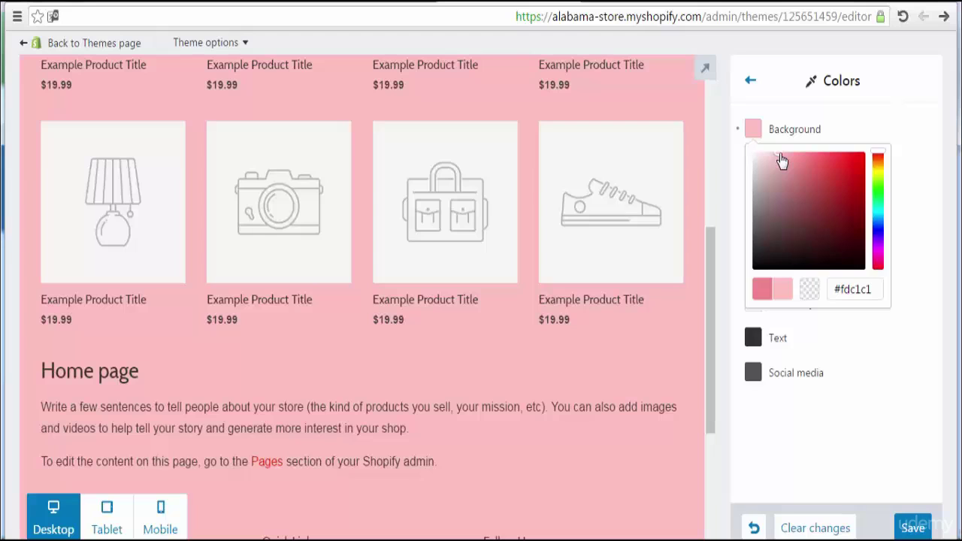
pyautogui.click(879, 200)
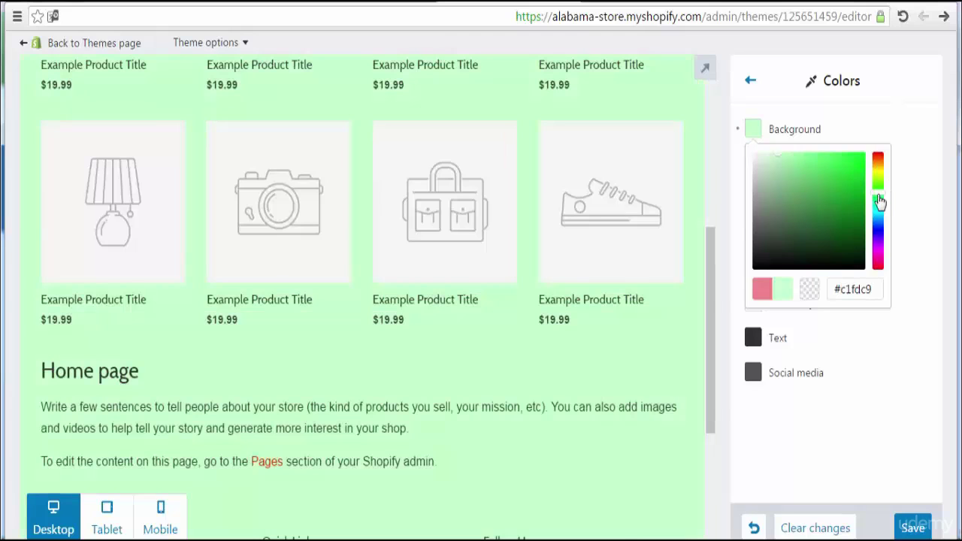
pyautogui.moveTo(883, 219)
pyautogui.mouseDown()
pyautogui.moveTo(881, 275)
pyautogui.moveTo(879, 212)
pyautogui.moveTo(880, 238)
pyautogui.mouseUp()
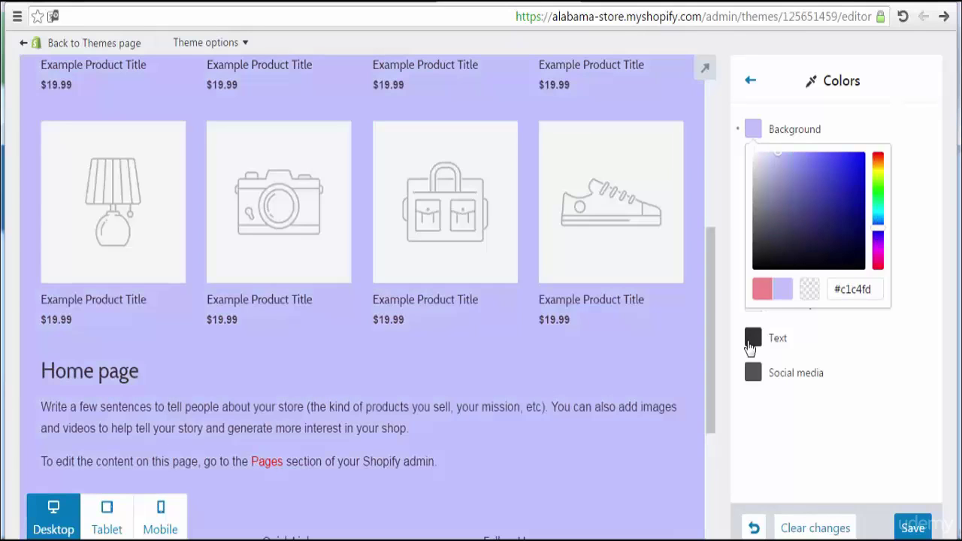
pyautogui.moveTo(707, 340); pyautogui.dragTo(723, 143)
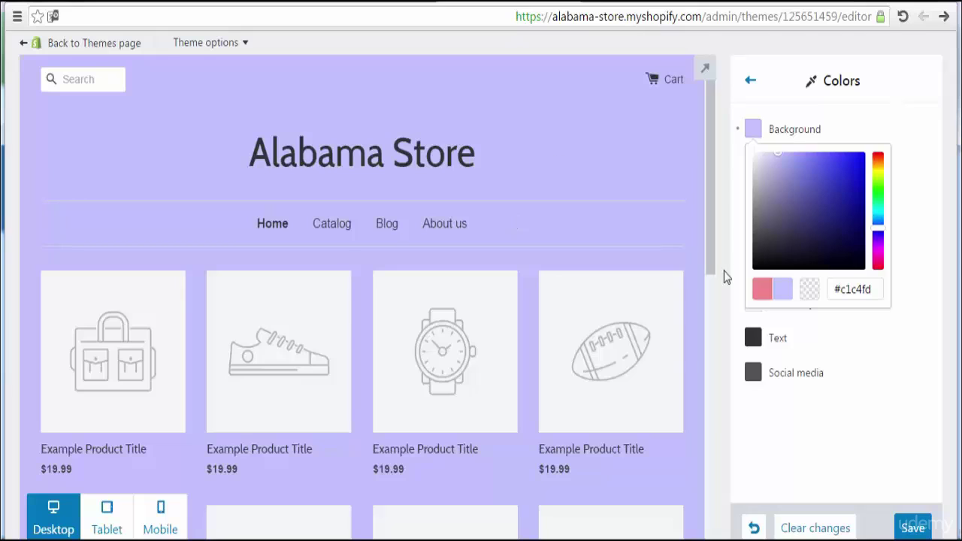
pyautogui.click(913, 529)
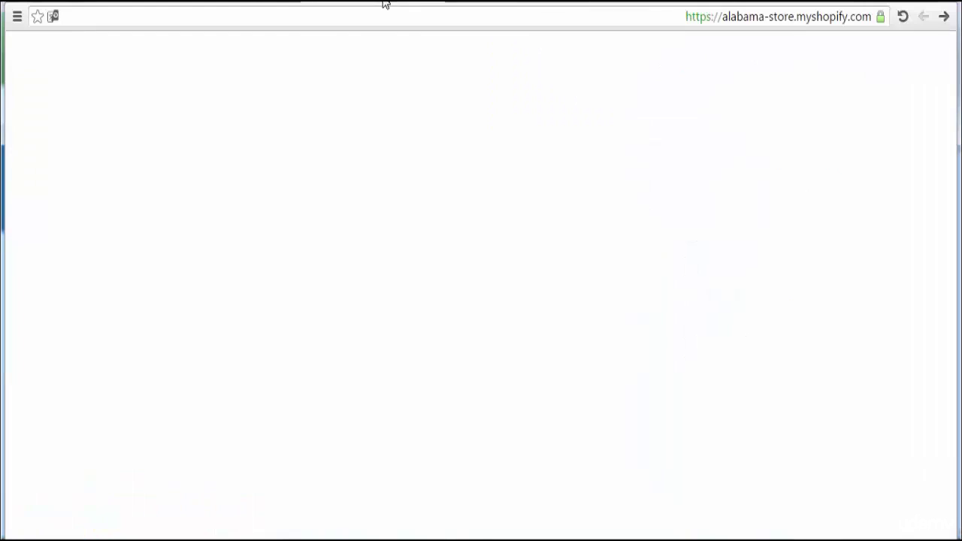
pyautogui.click(384, 3)
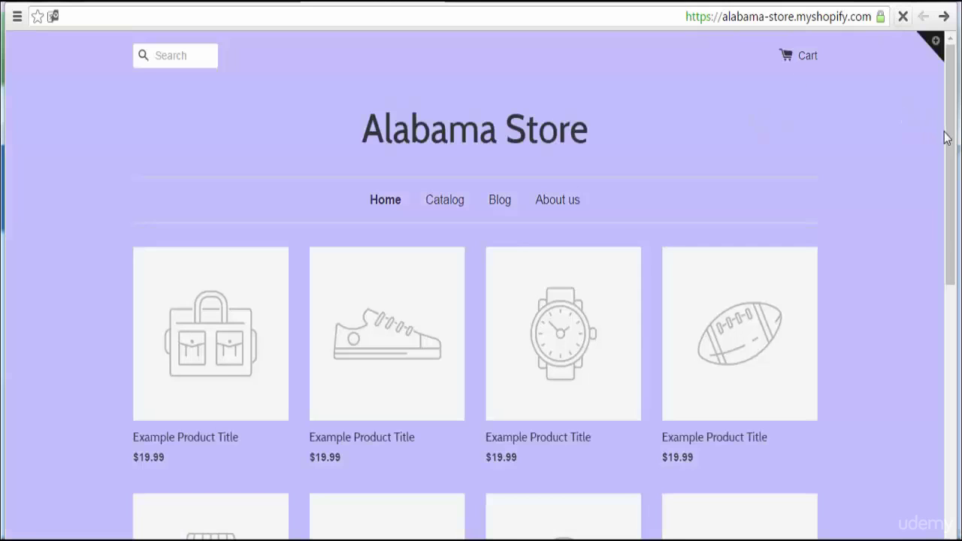
pyautogui.moveTo(947, 138); pyautogui.dragTo(956, 180)
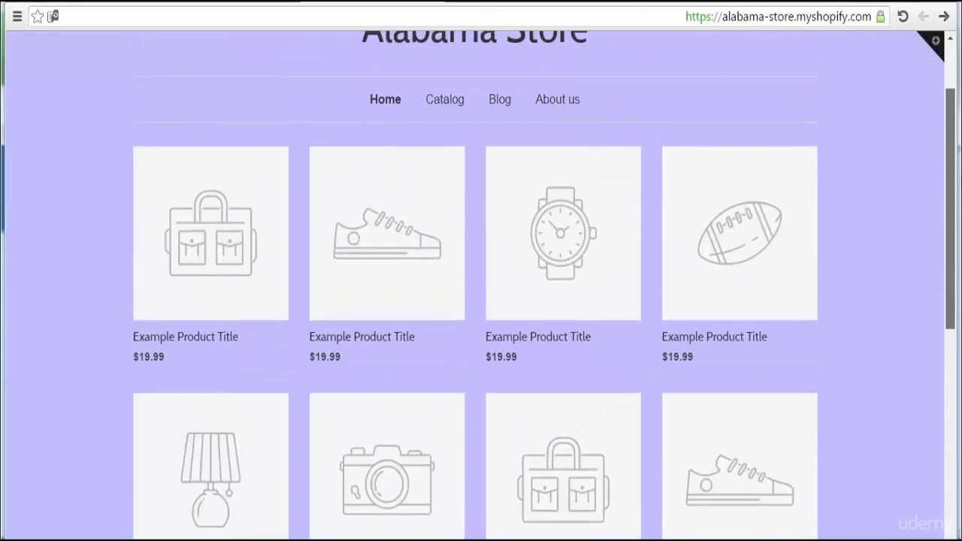
pyautogui.scroll(2, 730, 128)
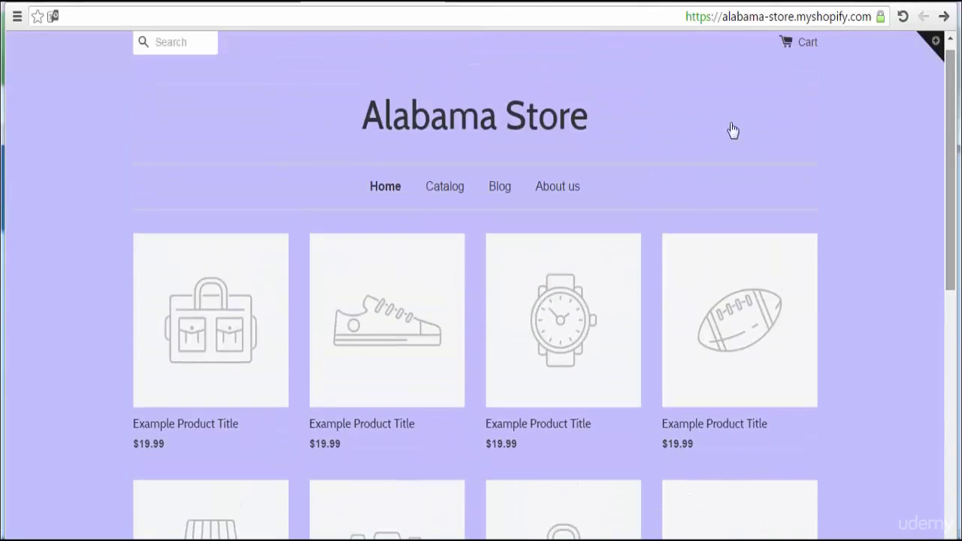
pyautogui.click(536, 4)
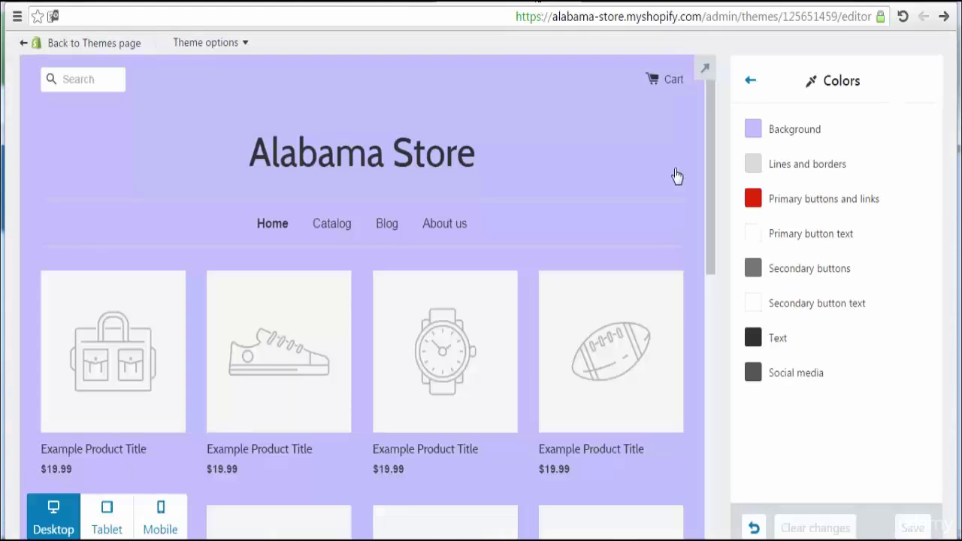
# - Darken the Lines and borders colour to pure black #000000
pyautogui.click(755, 166)
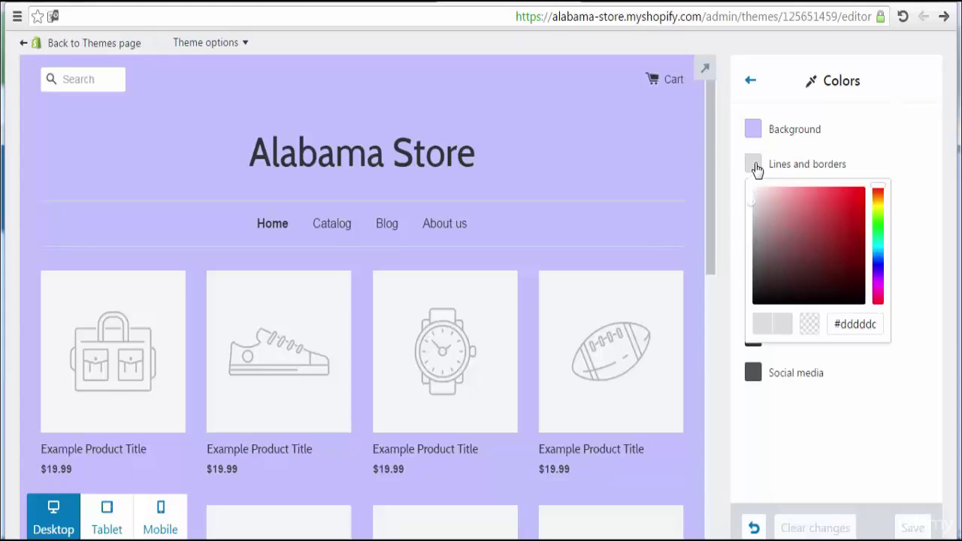
pyautogui.click(756, 219)
pyautogui.click(755, 234)
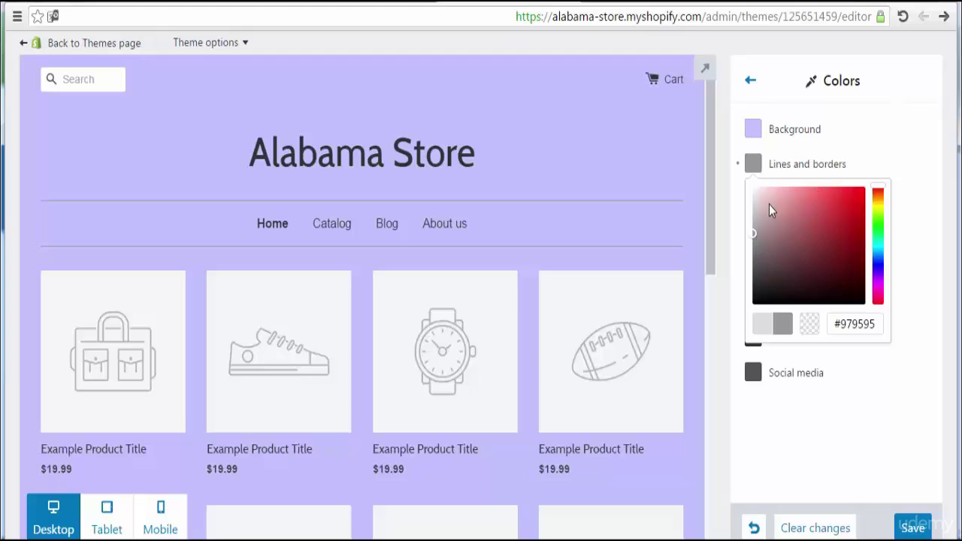
pyautogui.click(756, 252)
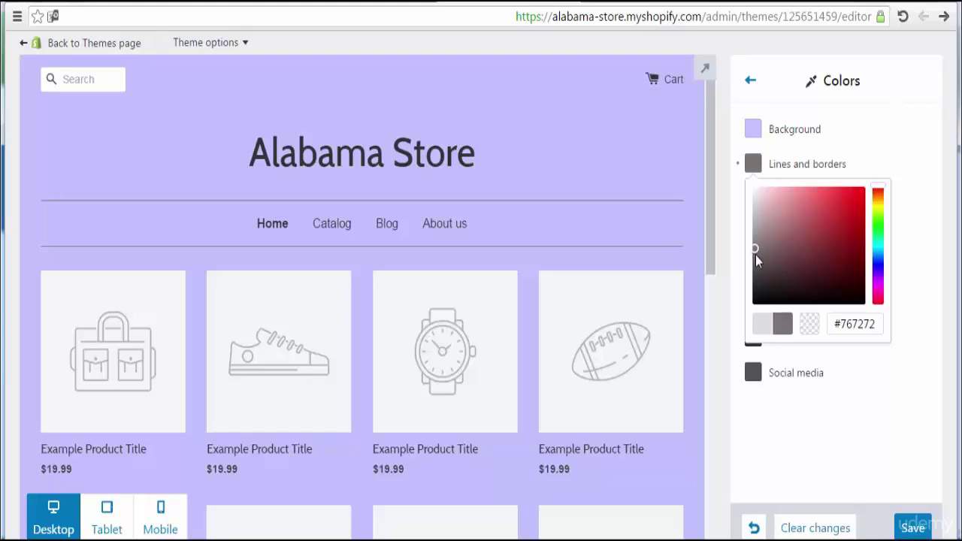
pyautogui.click(754, 268)
pyautogui.click(756, 274)
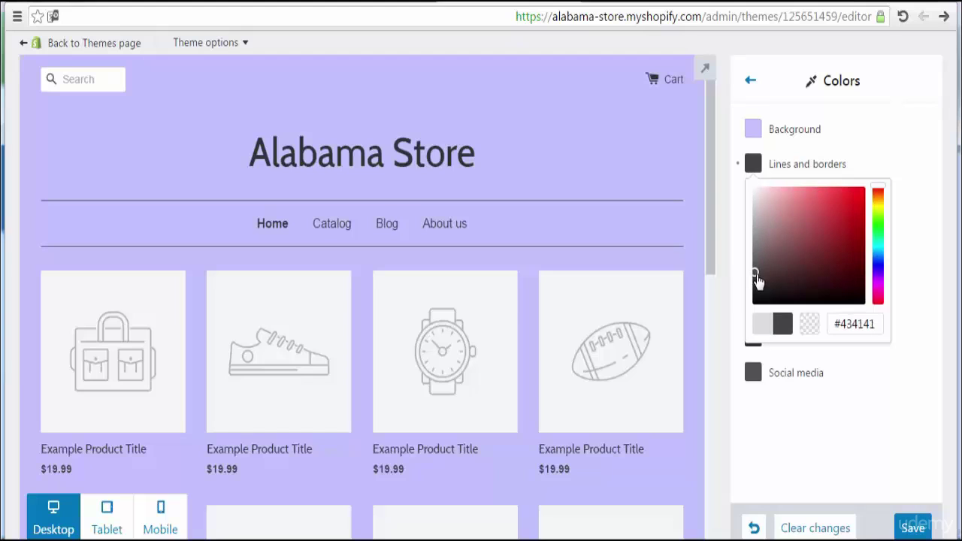
pyautogui.click(759, 290)
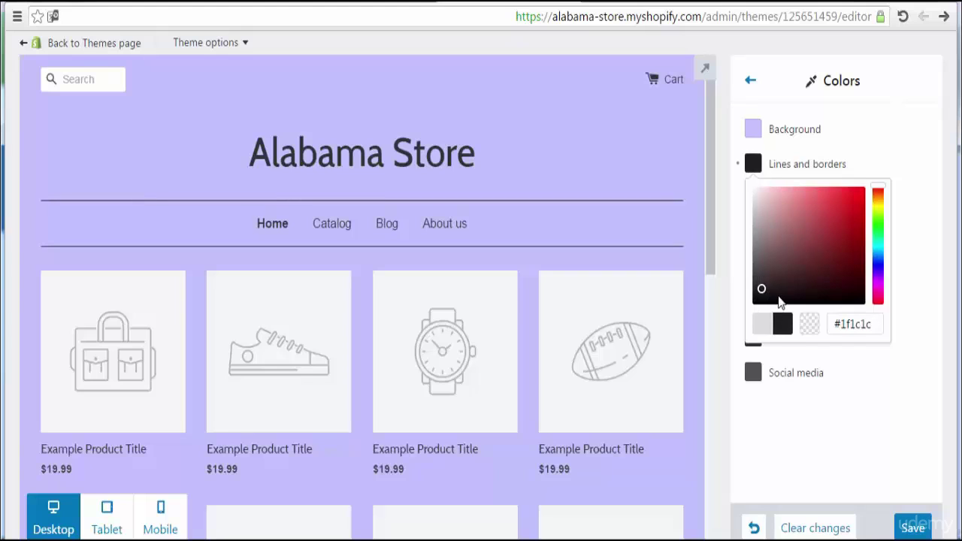
pyautogui.click(778, 296)
pyautogui.moveTo(781, 304); pyautogui.dragTo(863, 303)
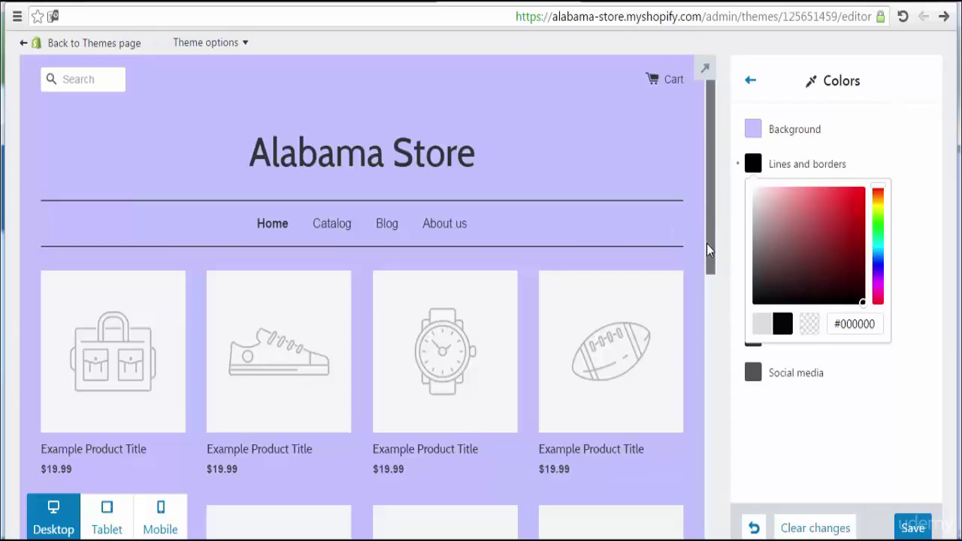
# - Save the colour changes and scroll the preview to review them
pyautogui.moveTo(707, 244); pyautogui.dragTo(729, 528)
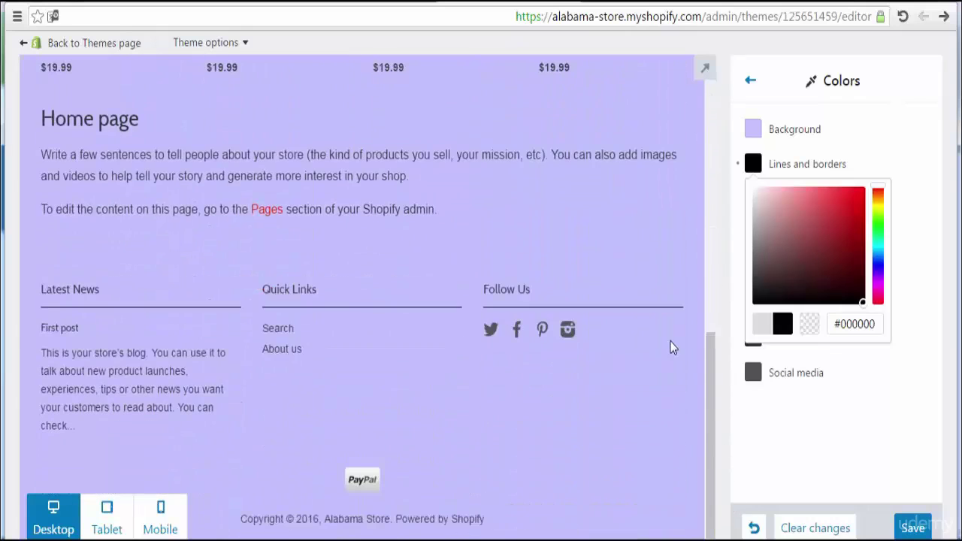
pyautogui.click(913, 527)
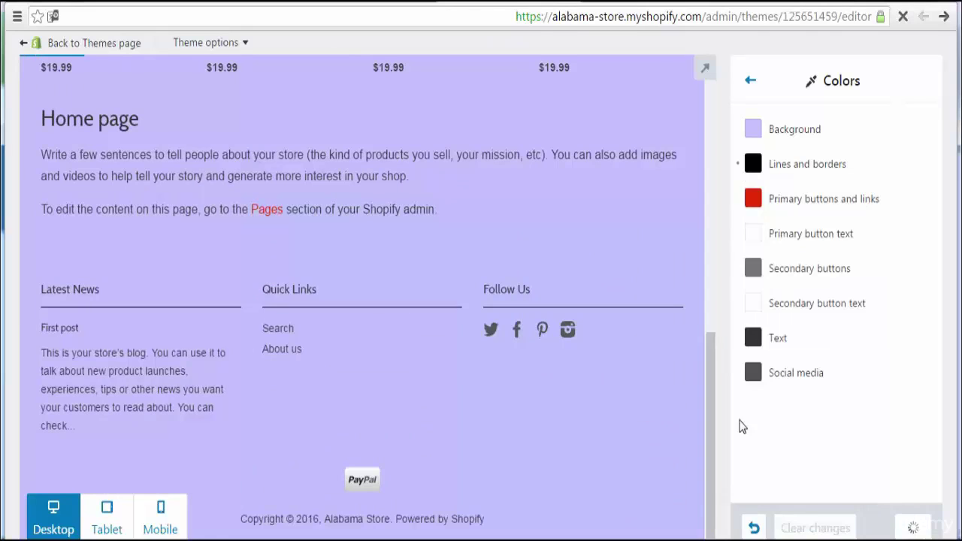
pyautogui.scroll(5, 709, 410)
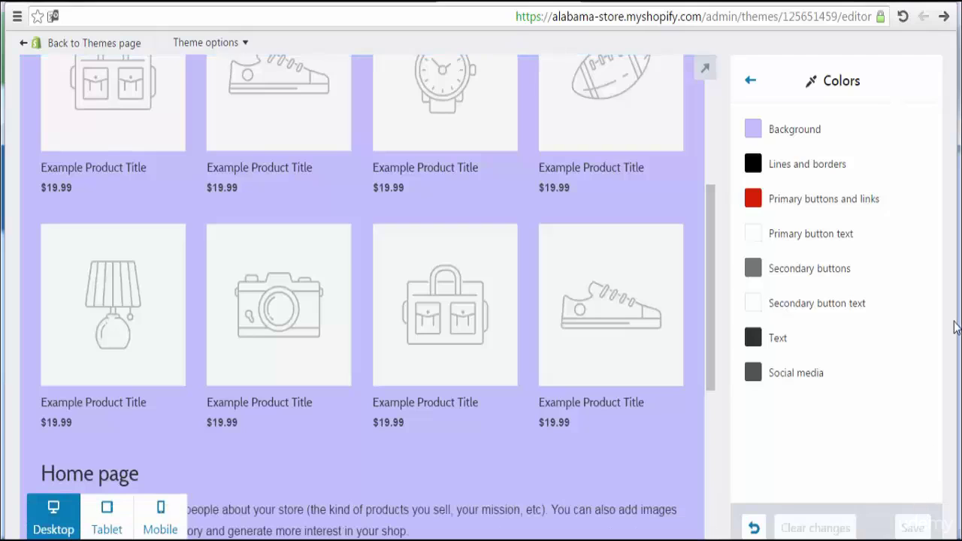
pyautogui.doubleClick(704, 265)
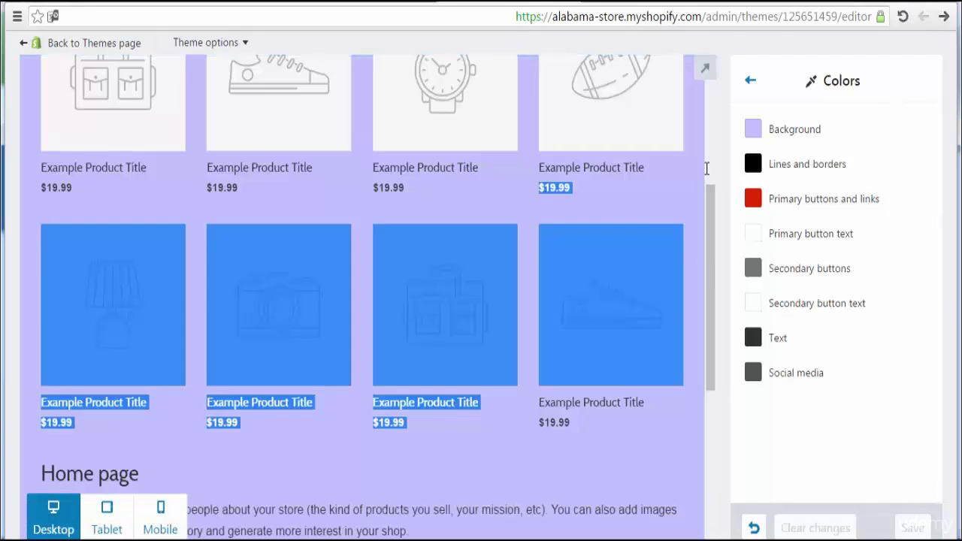
pyautogui.click(690, 191)
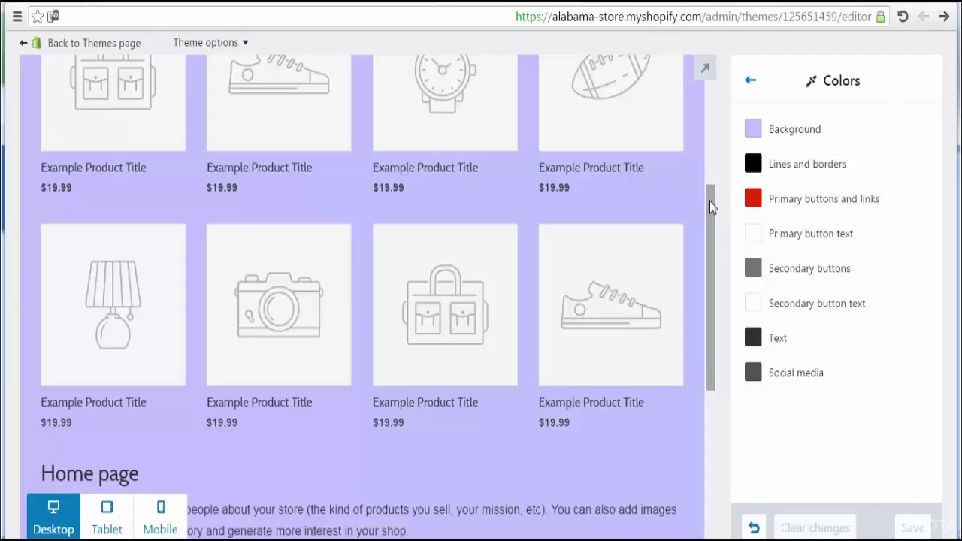
pyautogui.moveTo(709, 201); pyautogui.dragTo(710, 97)
# - In Typography, set the body text font to Asap with a 17px base size
pyautogui.click(753, 81)
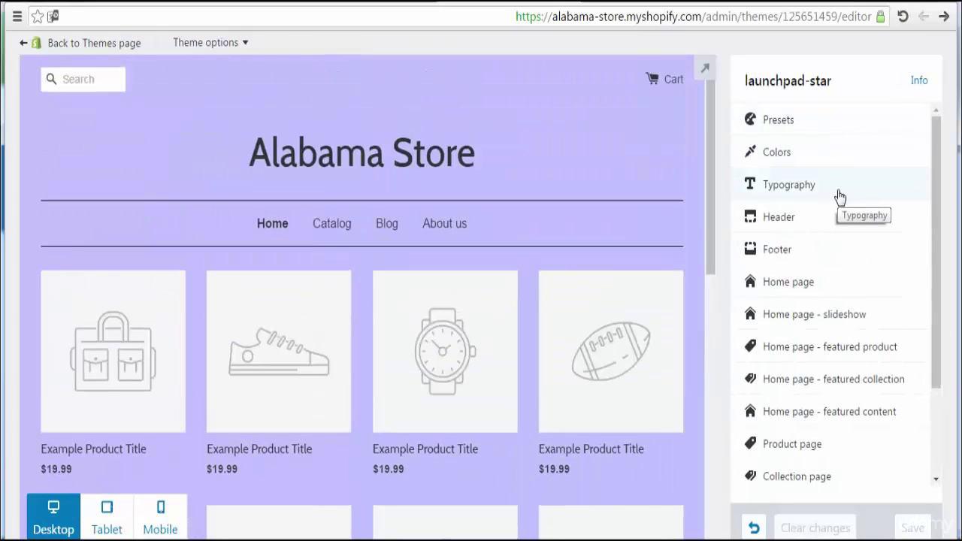
pyautogui.click(825, 194)
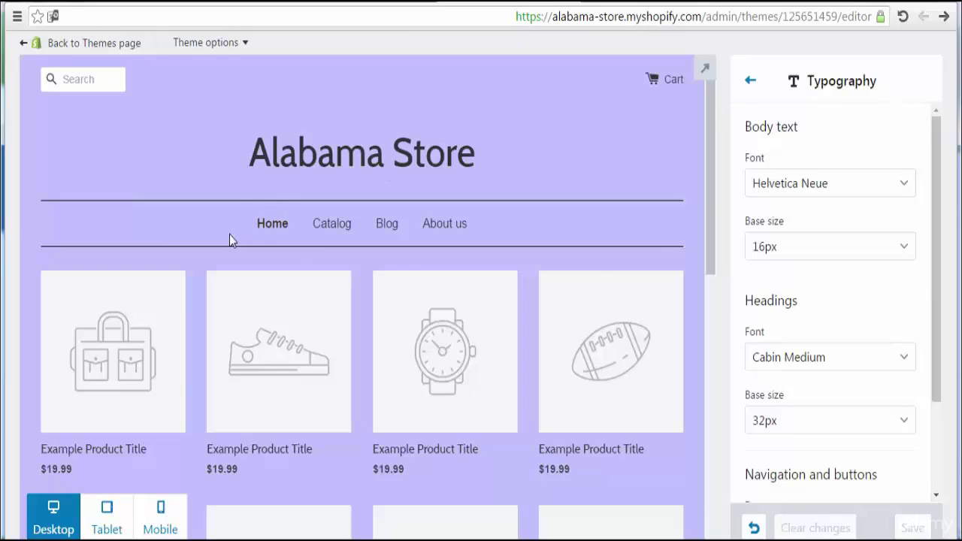
pyautogui.moveTo(327, 425)
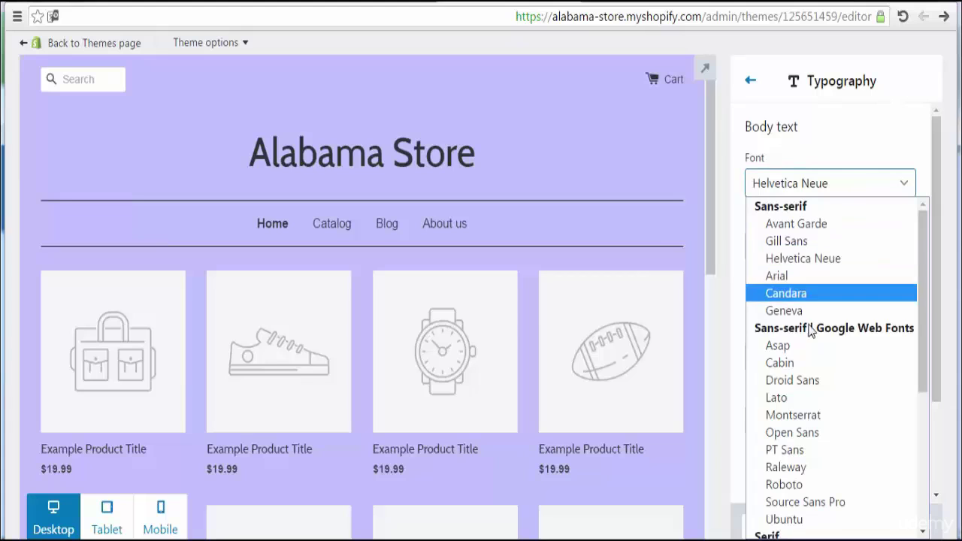
pyautogui.click(800, 346)
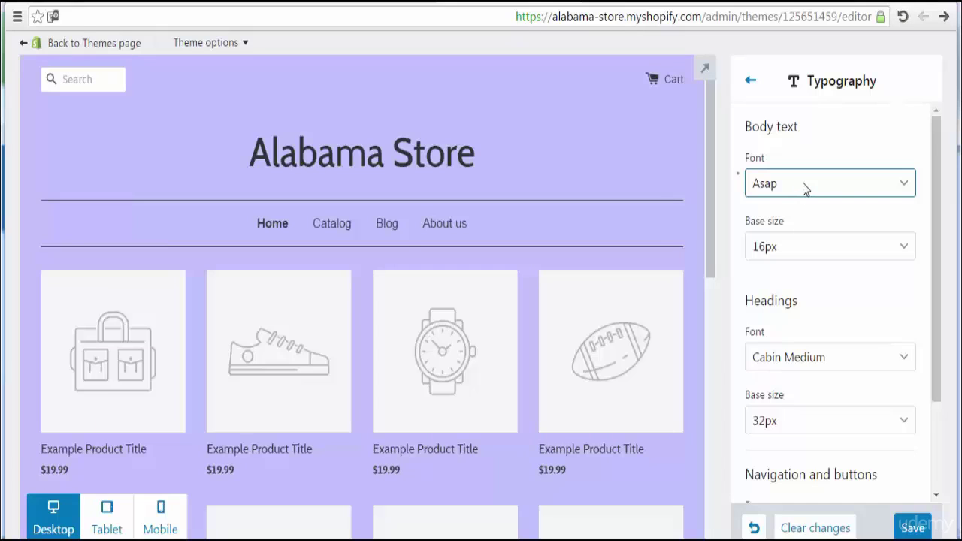
pyautogui.click(824, 254)
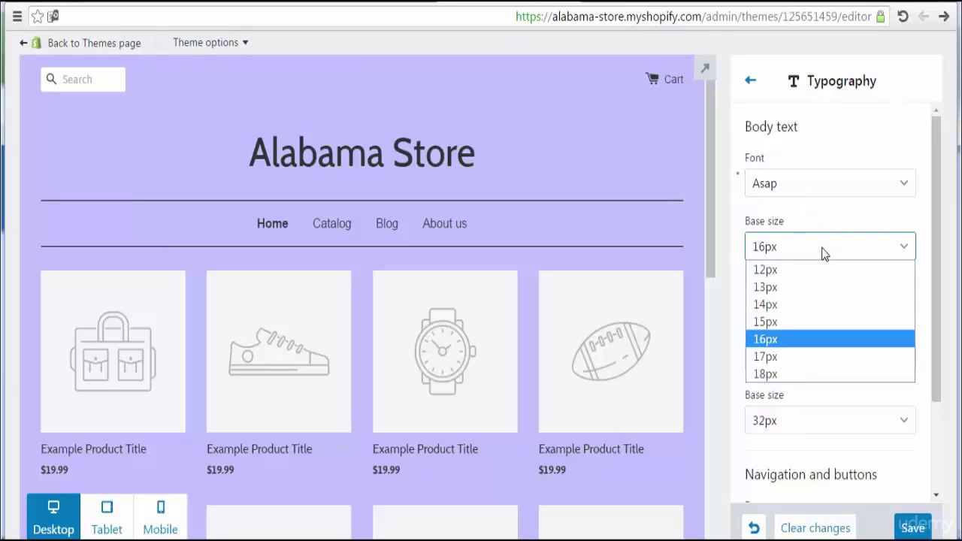
pyautogui.click(796, 356)
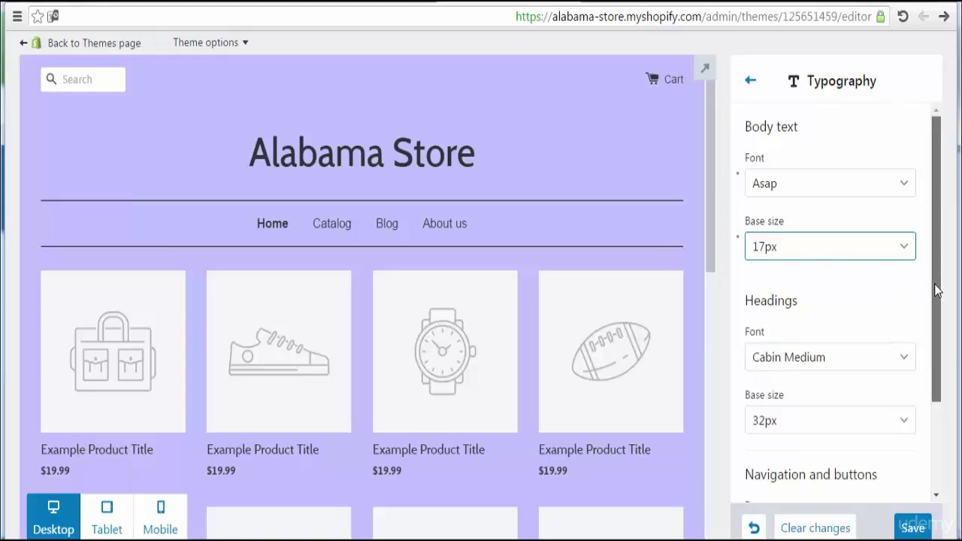
pyautogui.moveTo(938, 285); pyautogui.dragTo(945, 350)
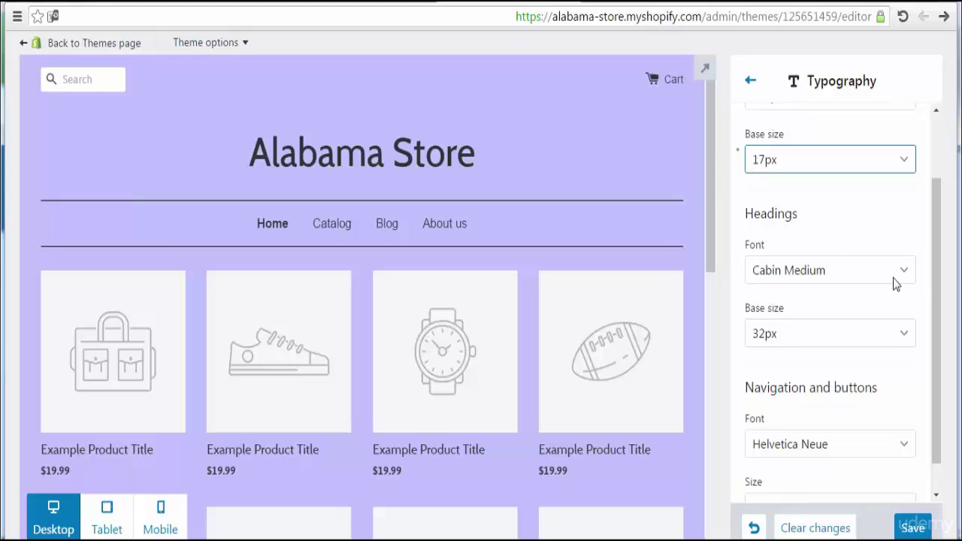
pyautogui.moveTo(936, 283); pyautogui.dragTo(936, 308)
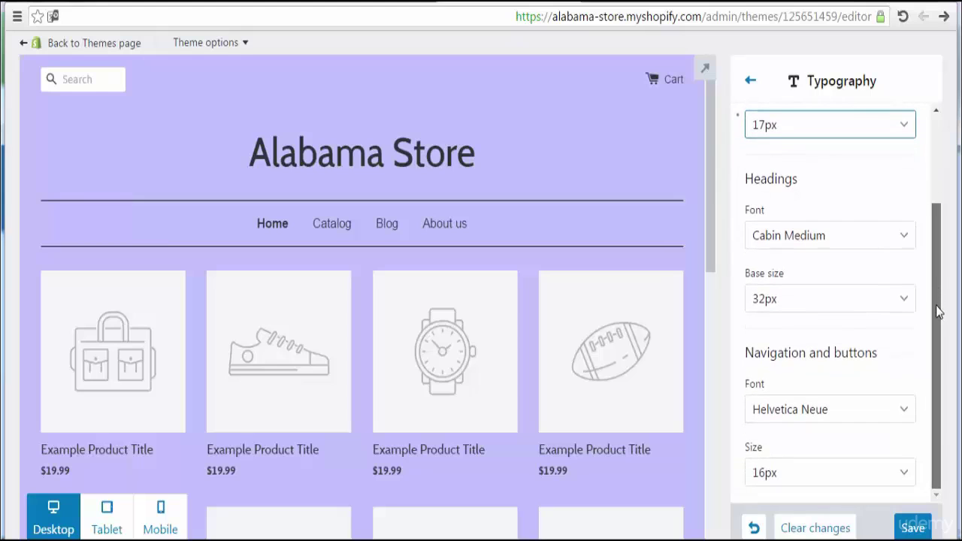
# - Set the Headings font to Asap Bold with a 34px base size
pyautogui.click(855, 246)
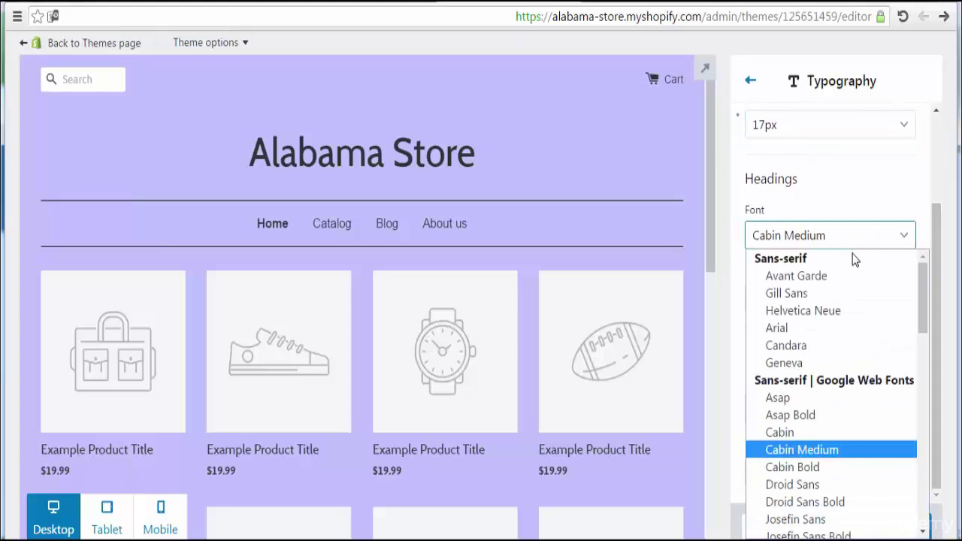
pyautogui.click(812, 410)
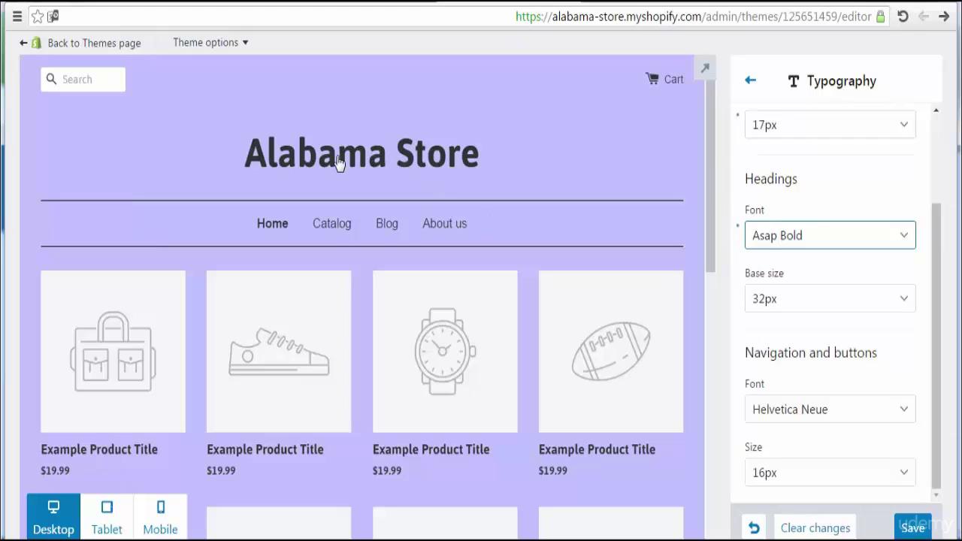
pyautogui.click(889, 311)
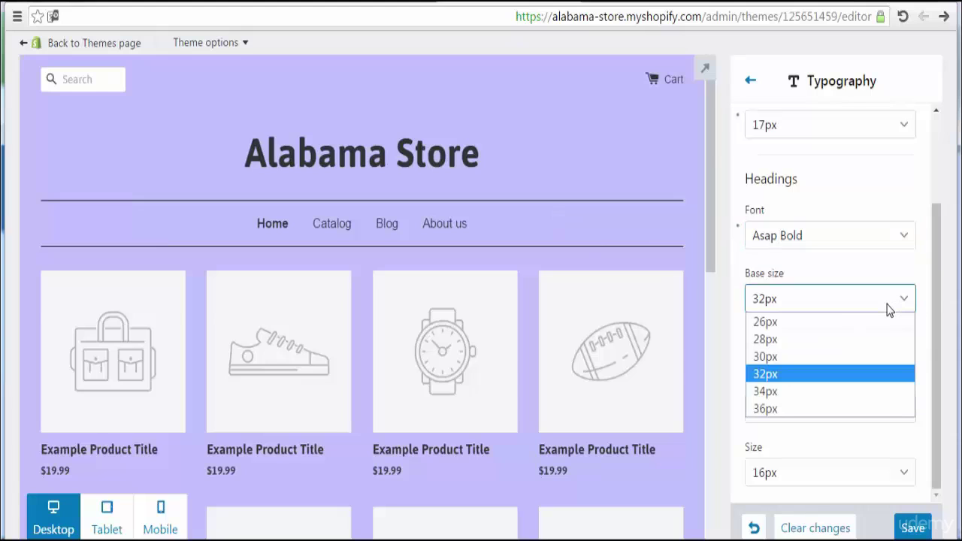
pyautogui.click(787, 392)
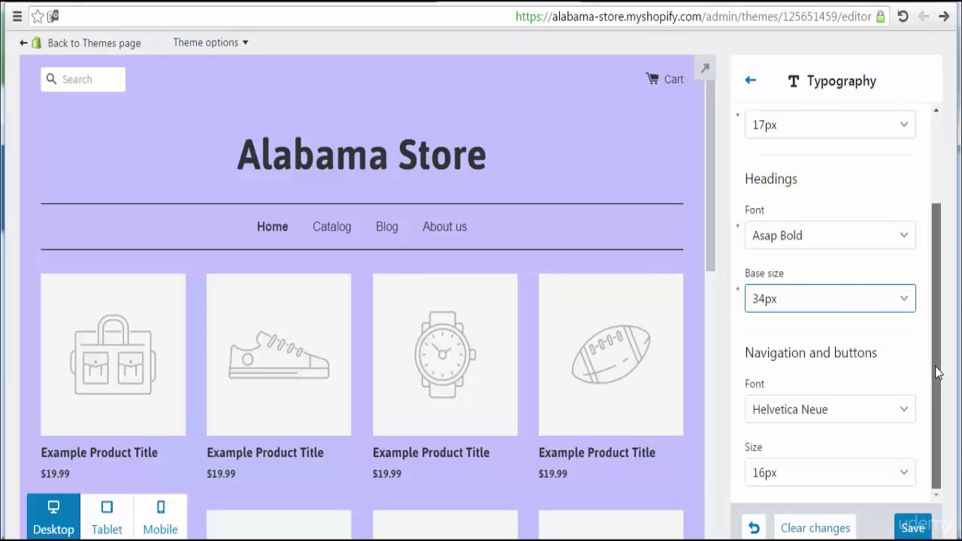
# - Choose the Cabin font at 20px for Navigation and buttons
pyautogui.click(878, 409)
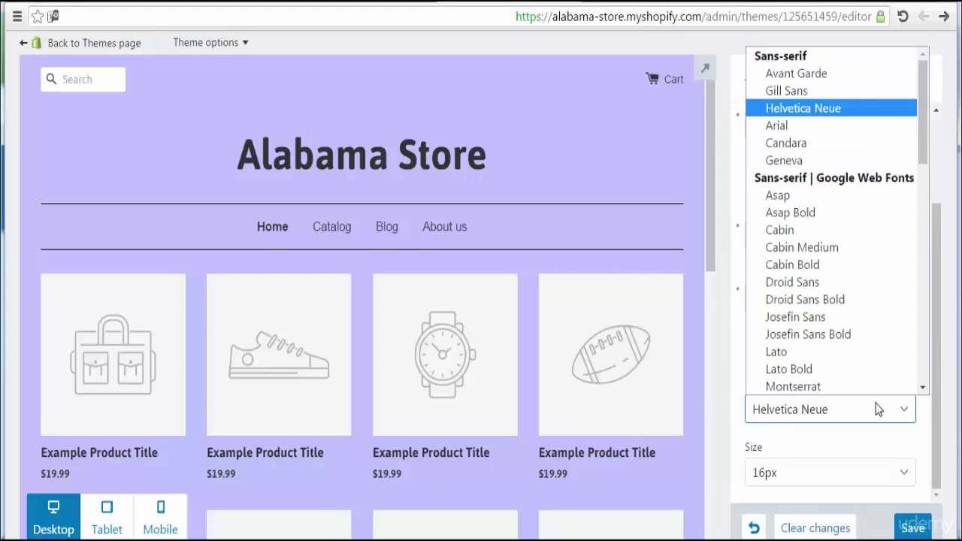
pyautogui.click(879, 409)
pyautogui.click(878, 409)
pyautogui.click(839, 235)
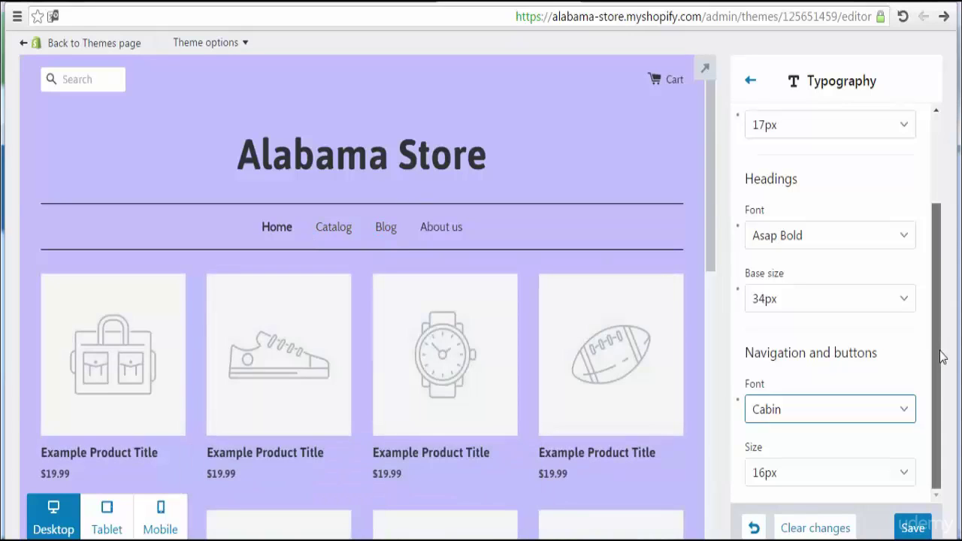
pyautogui.click(864, 480)
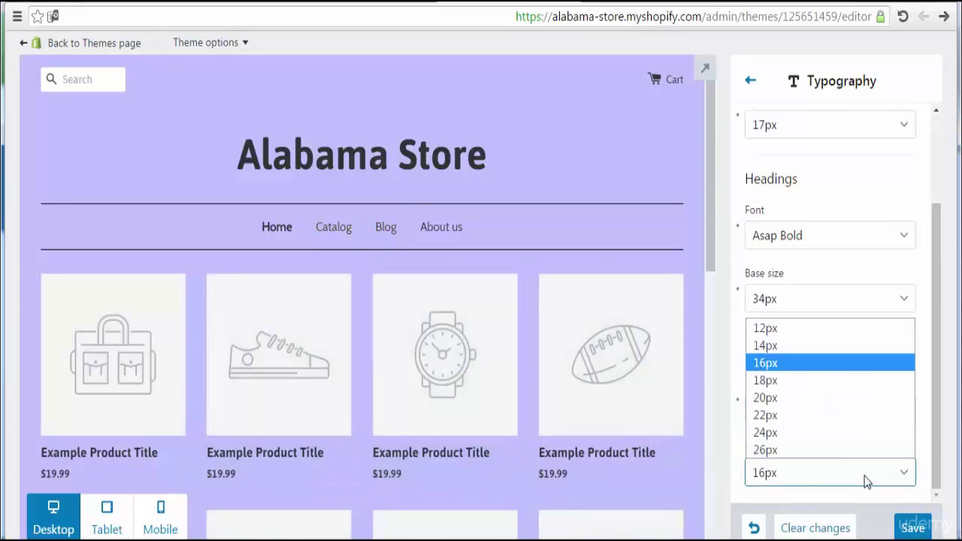
pyautogui.click(799, 399)
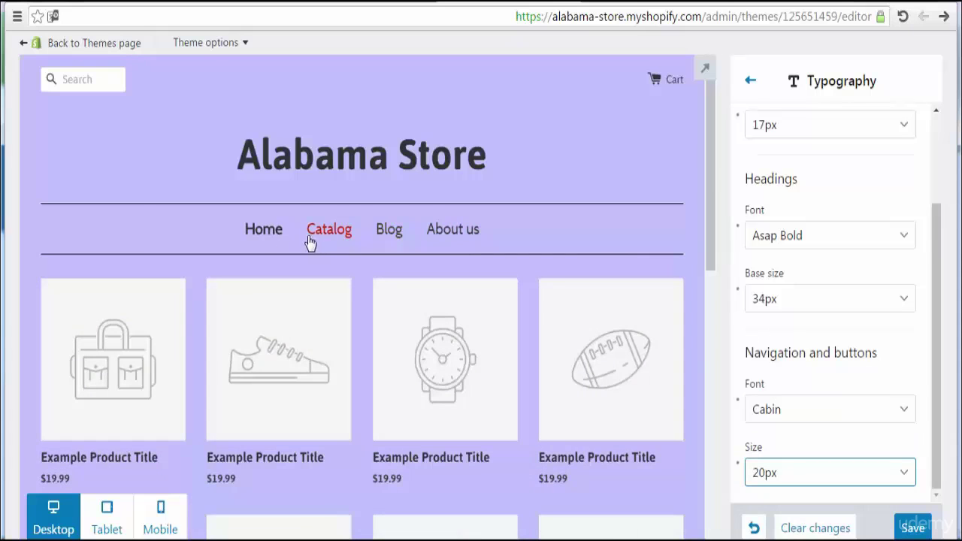
# - Save the Asap and Cabin typography changes and go back to the sections list
pyautogui.click(912, 529)
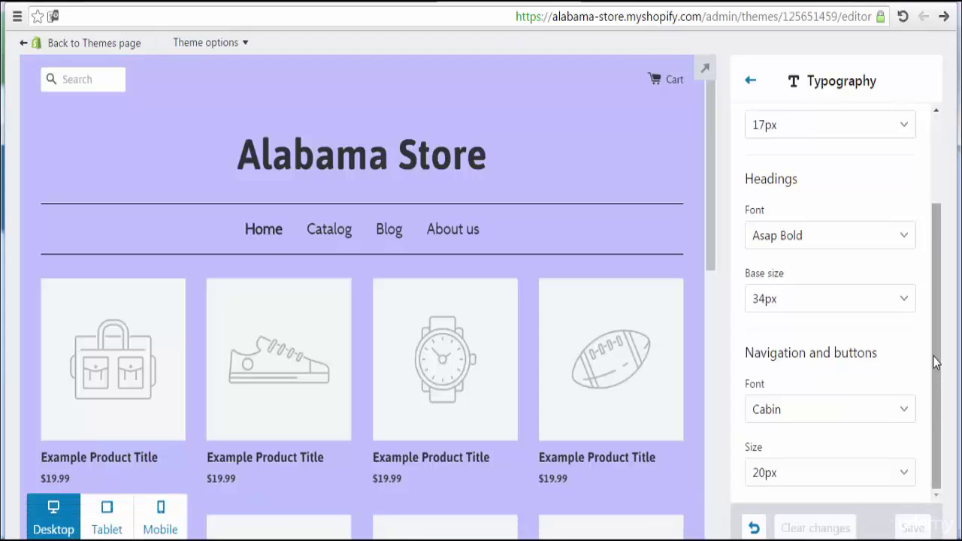
pyautogui.moveTo(936, 363); pyautogui.dragTo(924, 200)
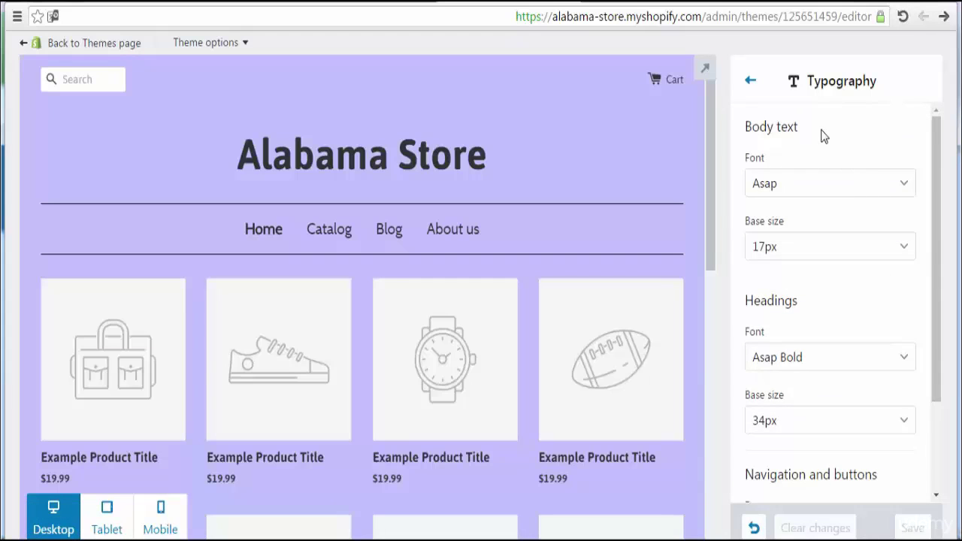
pyautogui.click(752, 83)
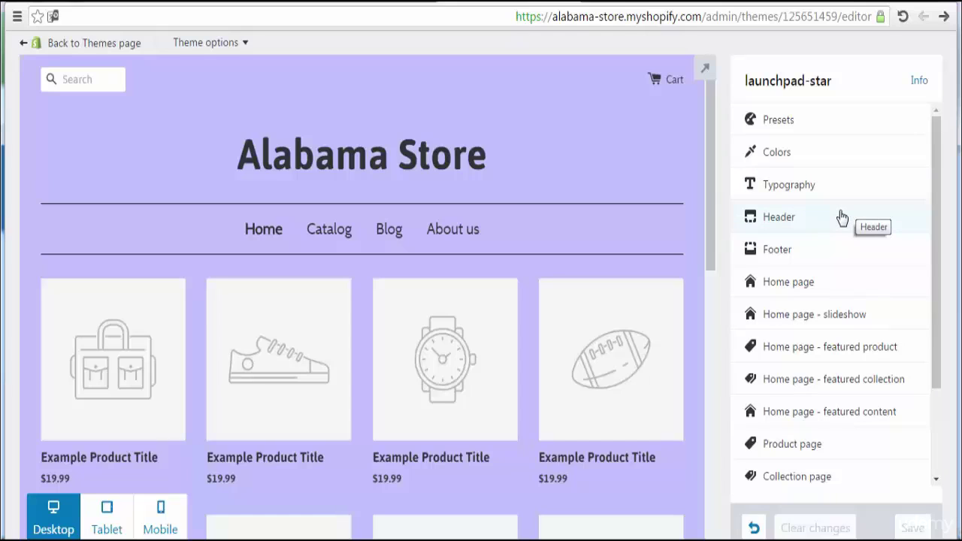
# - Open the Header settings to show the logo options, including the 450-pixel custom logo width
pyautogui.click(842, 217)
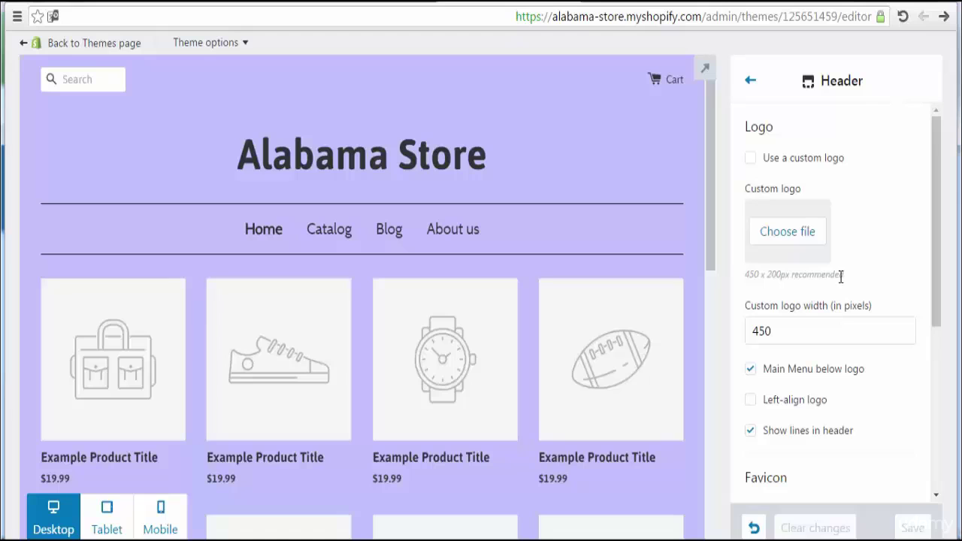
# - Upload the shirts-on-clothes-line image as the header logo, then select 3_2 to replace it
pyautogui.click(800, 235)
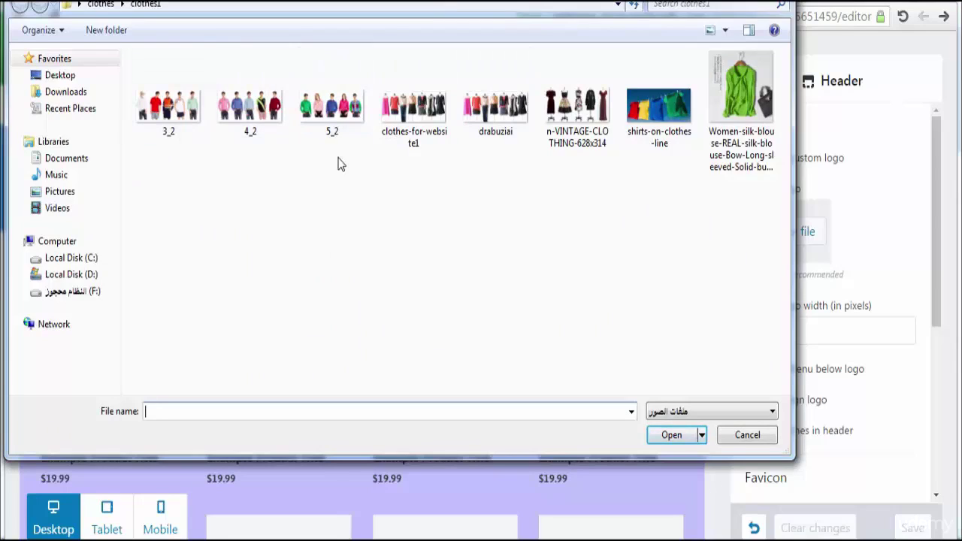
pyautogui.click(635, 125)
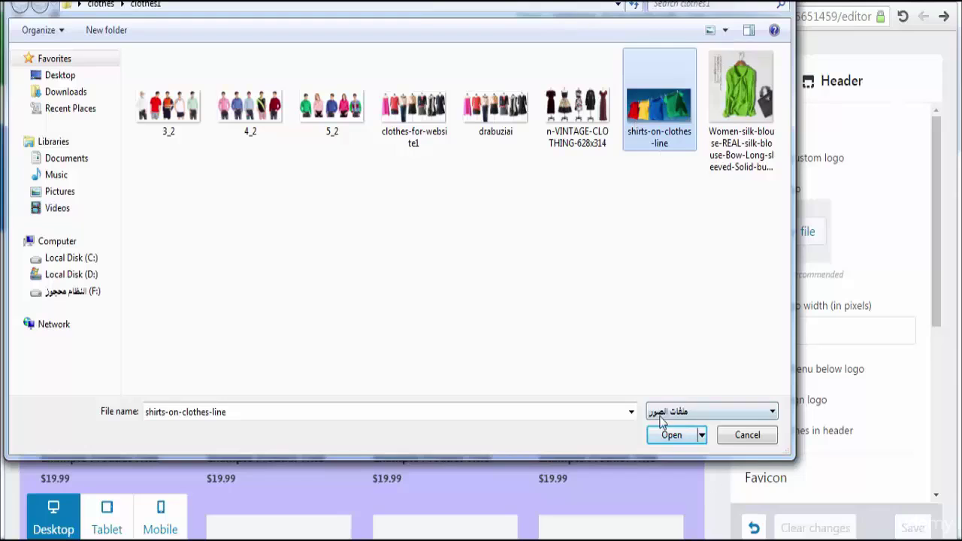
pyautogui.click(671, 435)
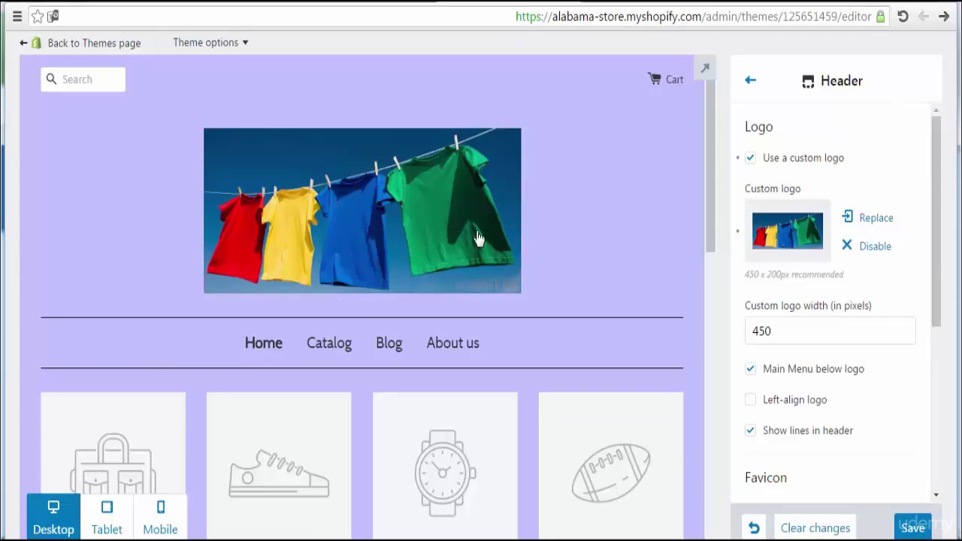
pyautogui.click(806, 239)
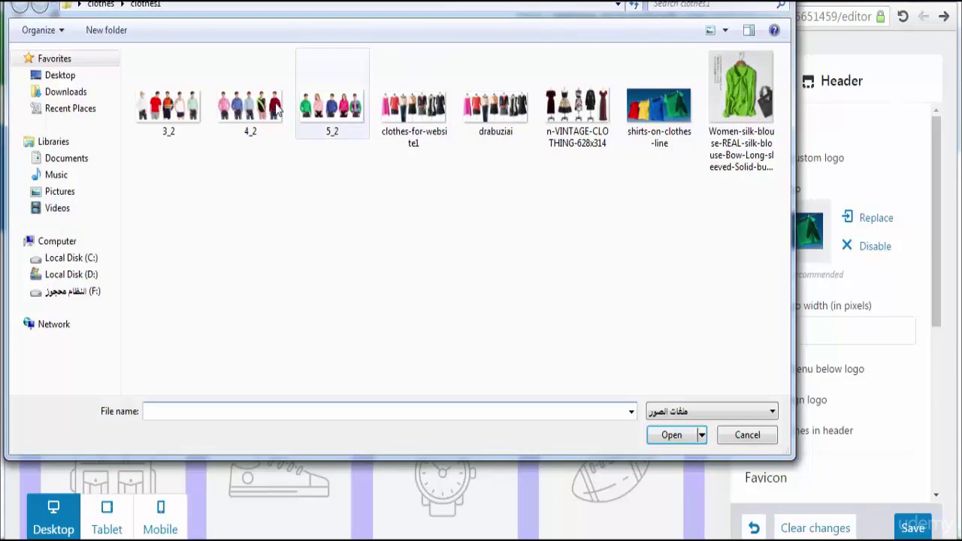
pyautogui.click(179, 106)
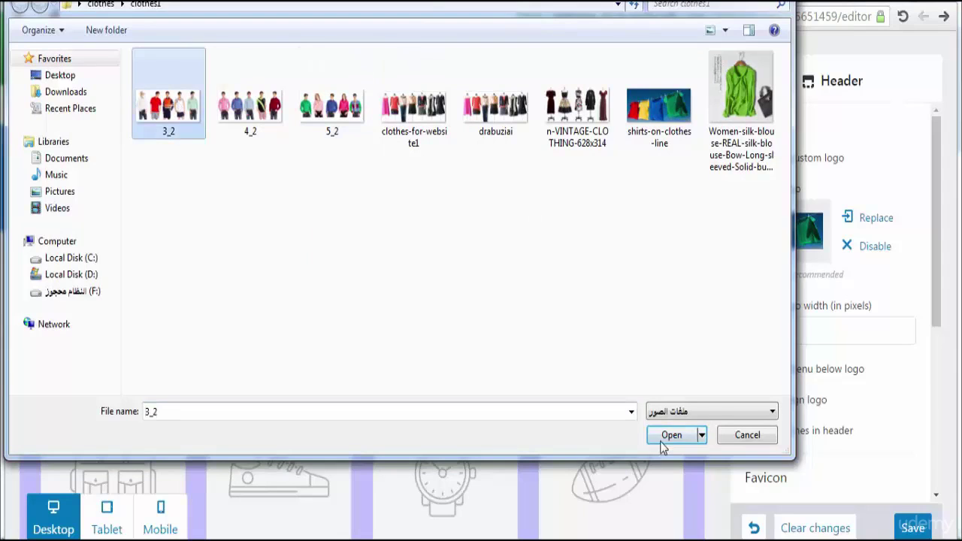